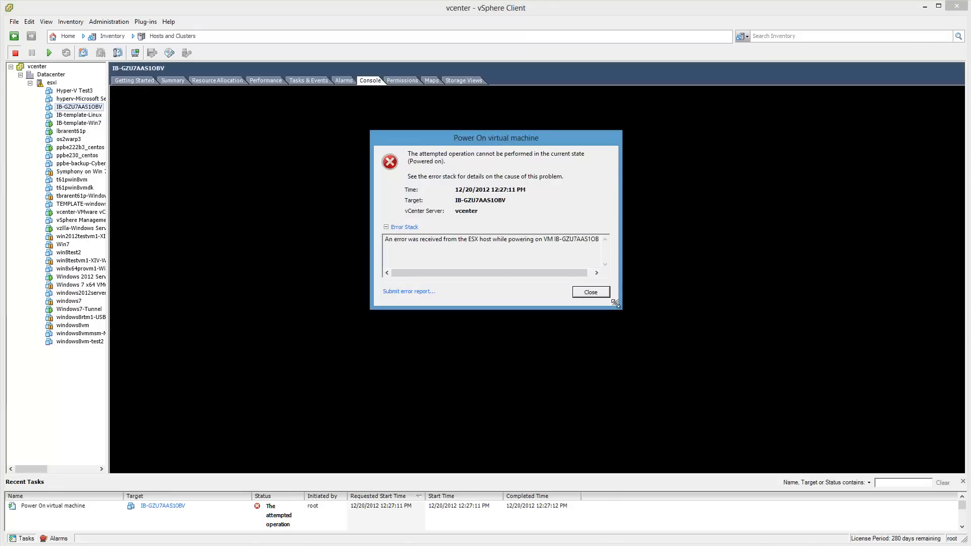
# Step: Open the error report for the failed power-on of IB-GZU7AAS1OBV and examine its event and task details
pyautogui.moveTo(614, 300); pyautogui.dragTo(793, 433)
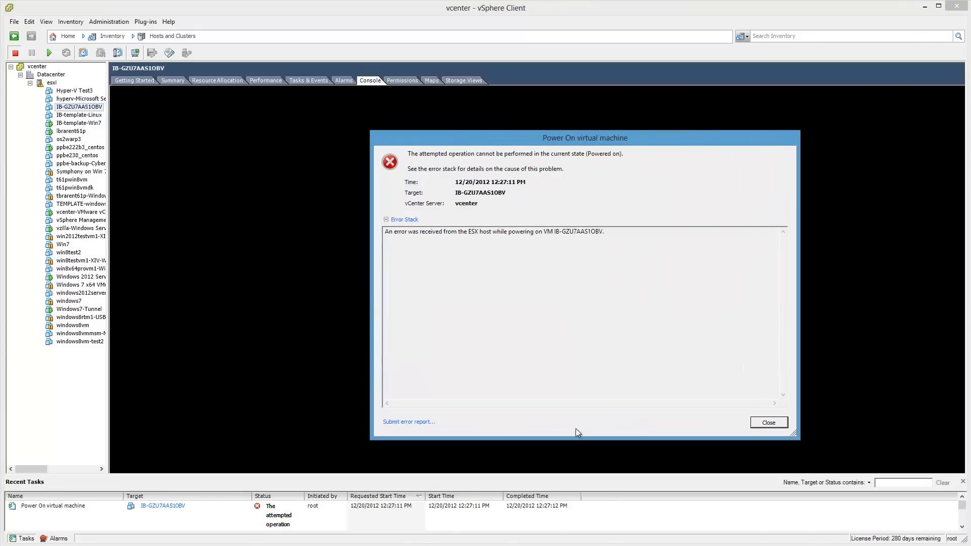
pyautogui.click(411, 422)
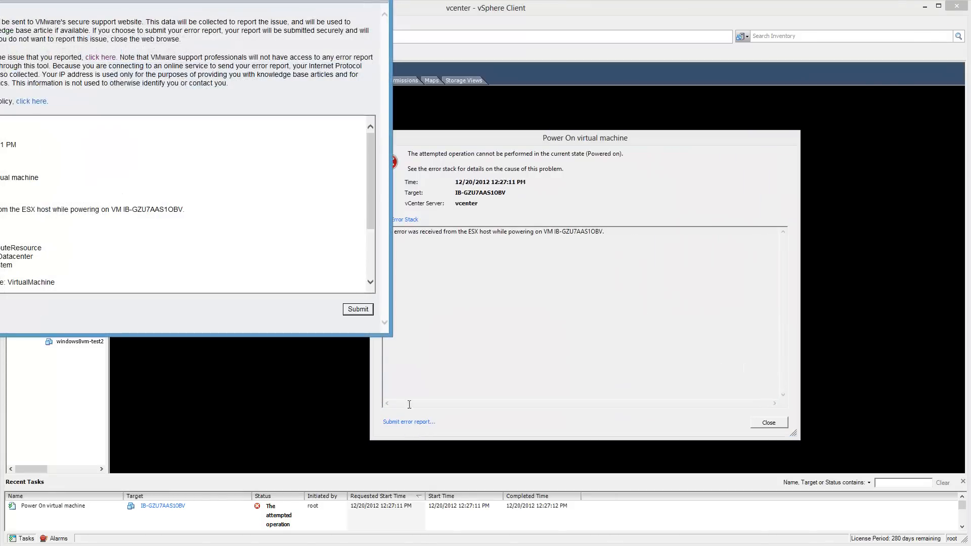
pyautogui.moveTo(376, 20); pyautogui.dragTo(367, 8)
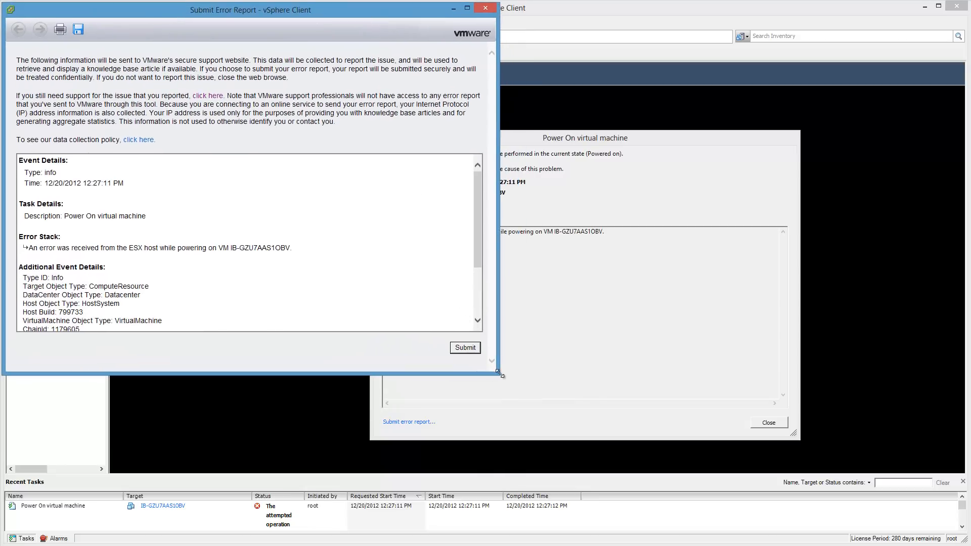
pyautogui.moveTo(499, 374); pyautogui.dragTo(576, 502)
pyautogui.moveTo(553, 251); pyautogui.dragTo(561, 300)
# Step: Save the error report as an HTML file on the Desktop
pyautogui.click(79, 26)
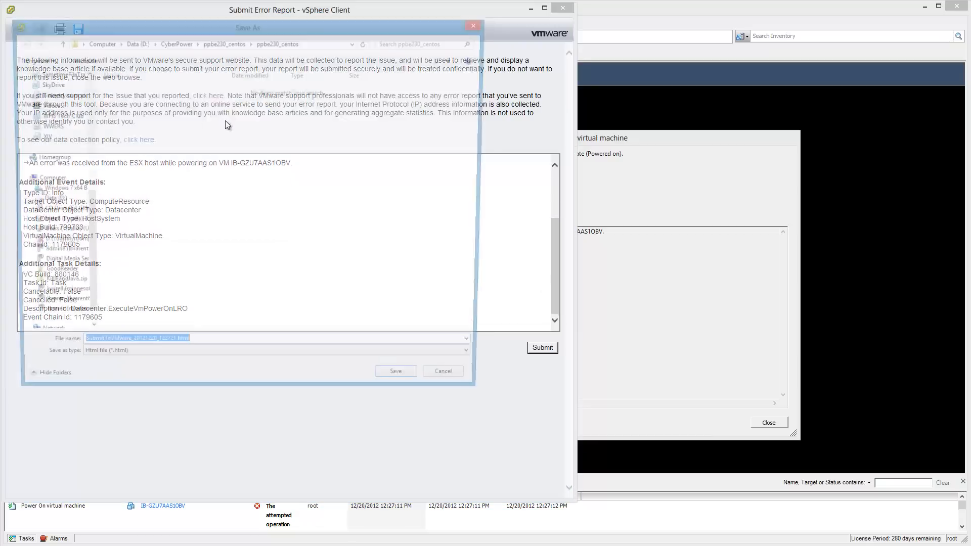
pyautogui.click(88, 80)
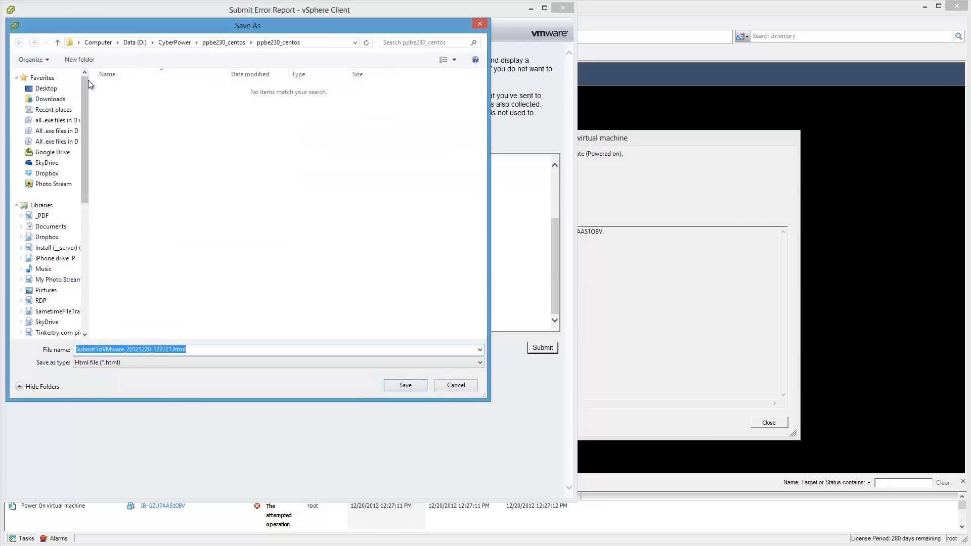
pyautogui.click(63, 88)
pyautogui.click(406, 386)
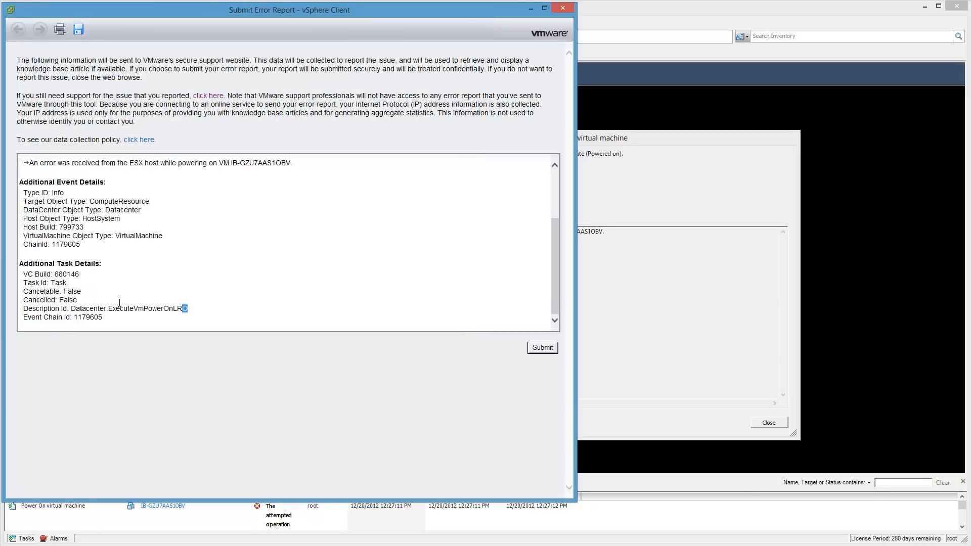
# Step: Close the error report and the power-on error, and show the summary of virtual machine IB-GZU7AAS1OBV
pyautogui.moveTo(187, 310); pyautogui.dragTo(82, 302)
pyautogui.moveTo(555, 239); pyautogui.dragTo(531, 137)
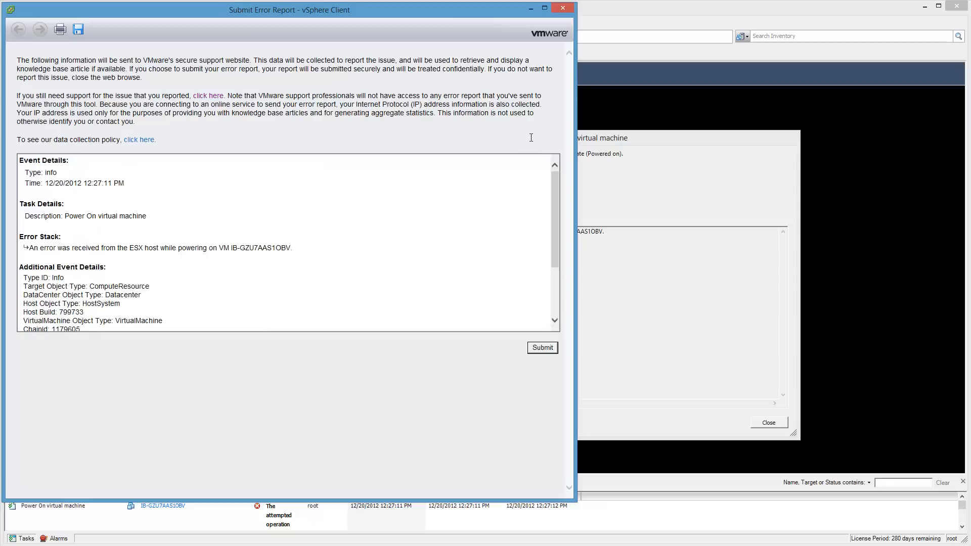
pyautogui.click(565, 9)
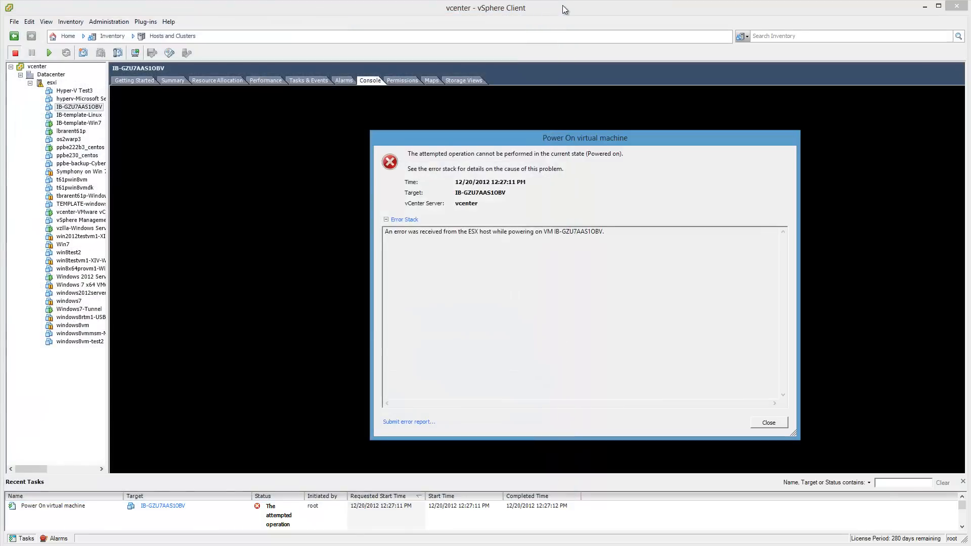
pyautogui.click(778, 424)
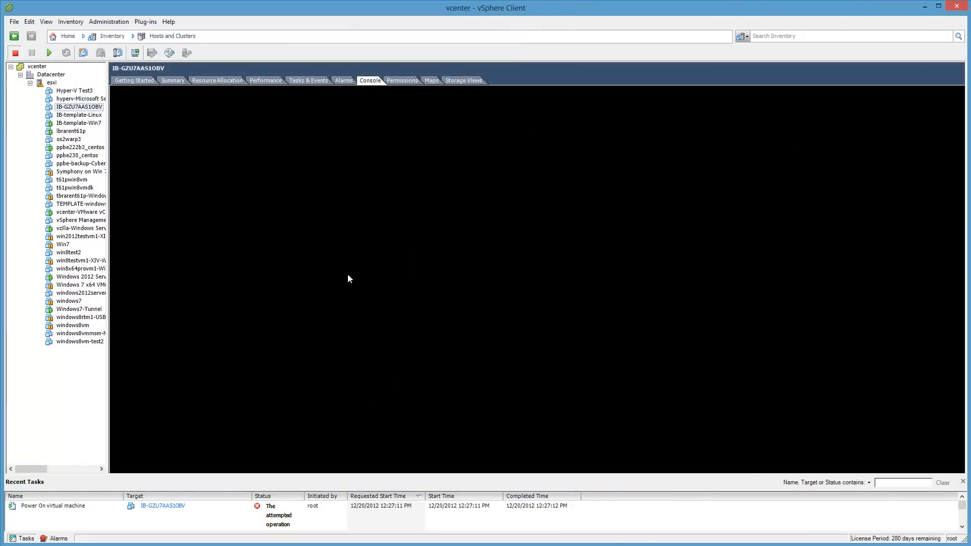
pyautogui.click(172, 80)
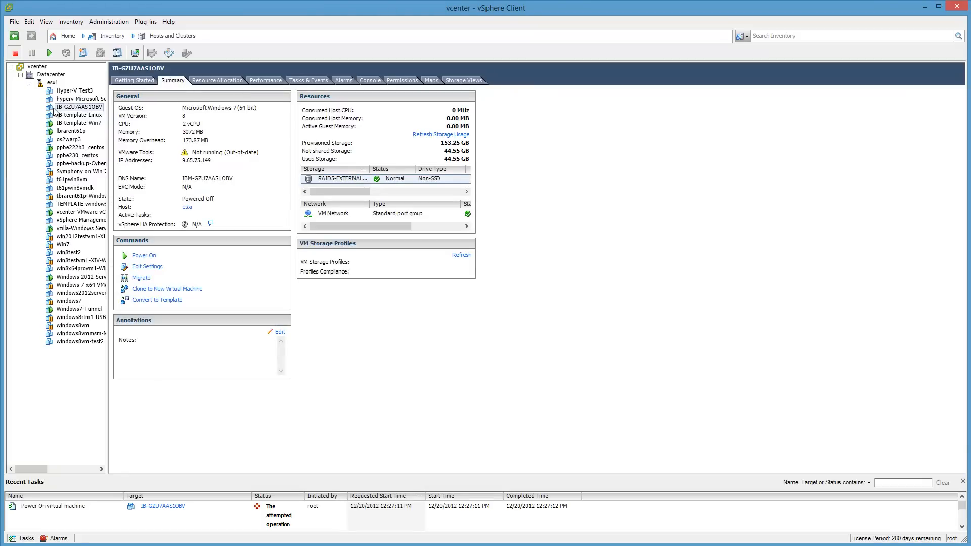
pyautogui.rightClick(76, 110)
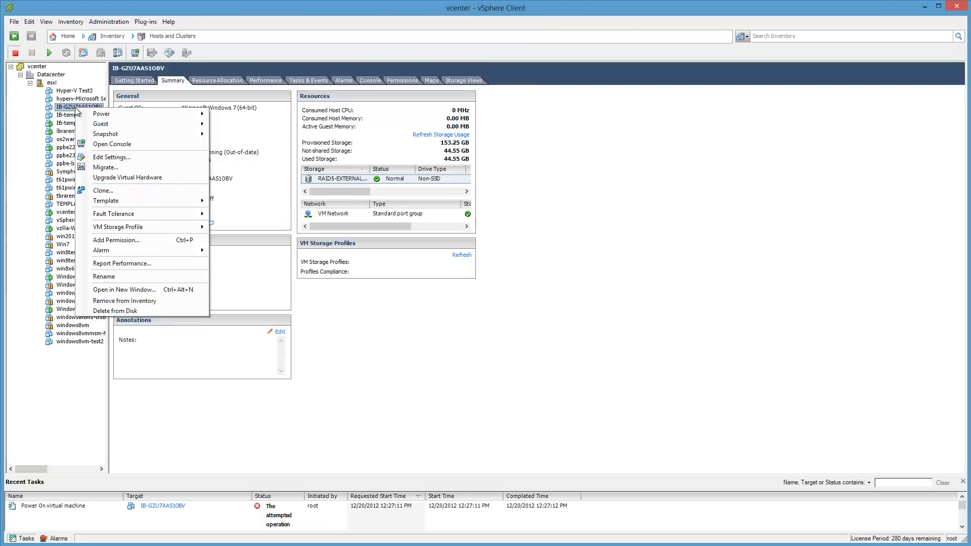
pyautogui.click(103, 191)
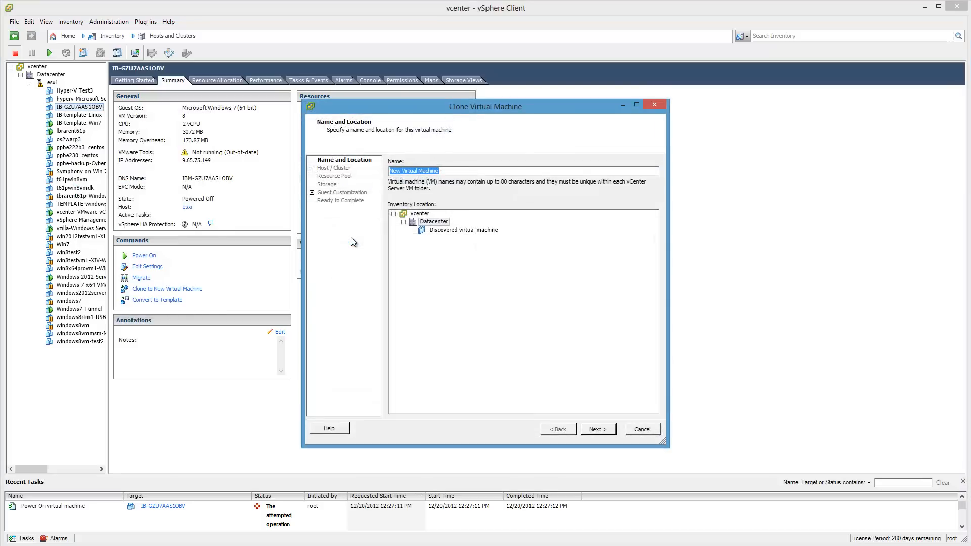
pyautogui.write('IB')
pyautogui.press('Escape')
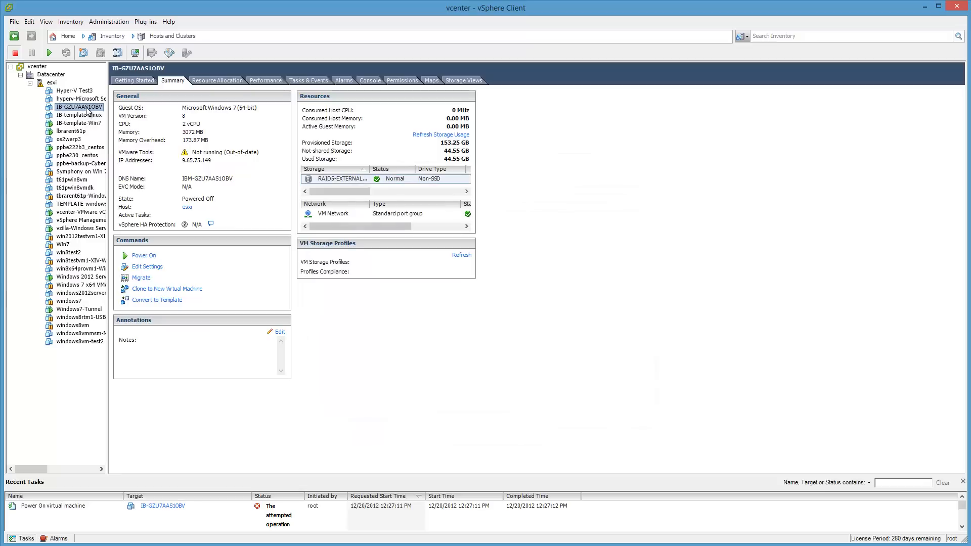
# Step: Copy the name of virtual machine IB-GZU7AAS1OBV from the inventory without renaming it
pyautogui.click(87, 108)
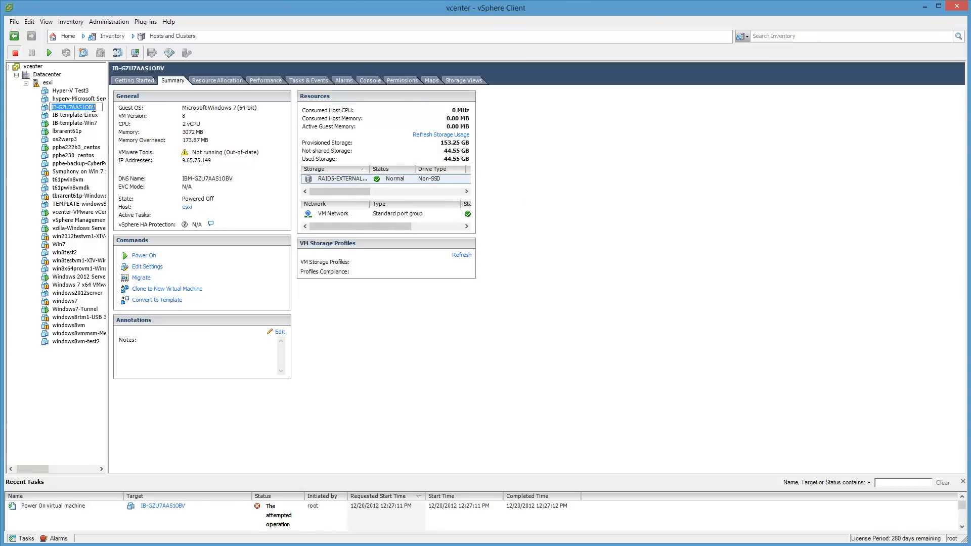
pyautogui.rightClick(94, 108)
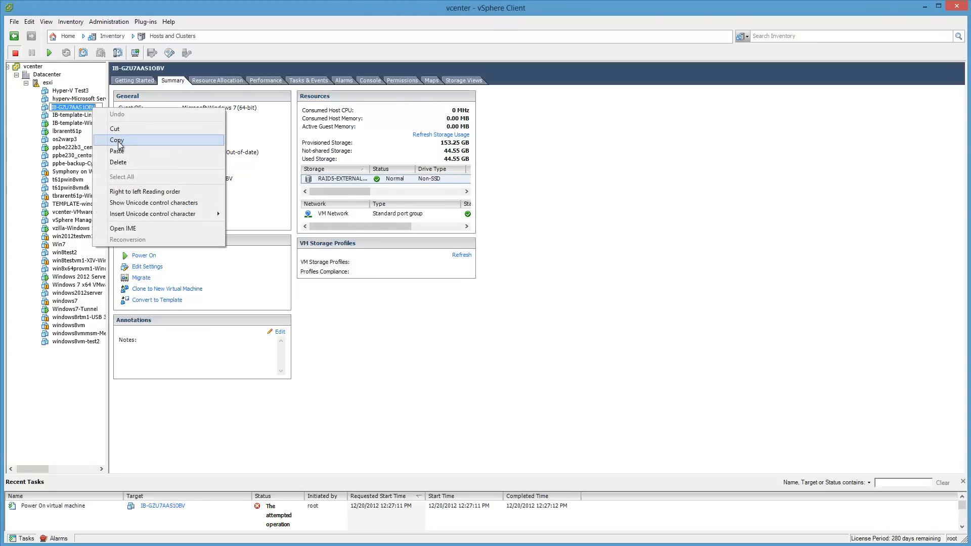
pyautogui.click(117, 141)
pyautogui.press('Escape')
# Step: Start a clone of IB-GZU7AAS1OBV and name the new virtual machine IB-GZU7AAS1OBV-clone
pyautogui.rightClick(75, 106)
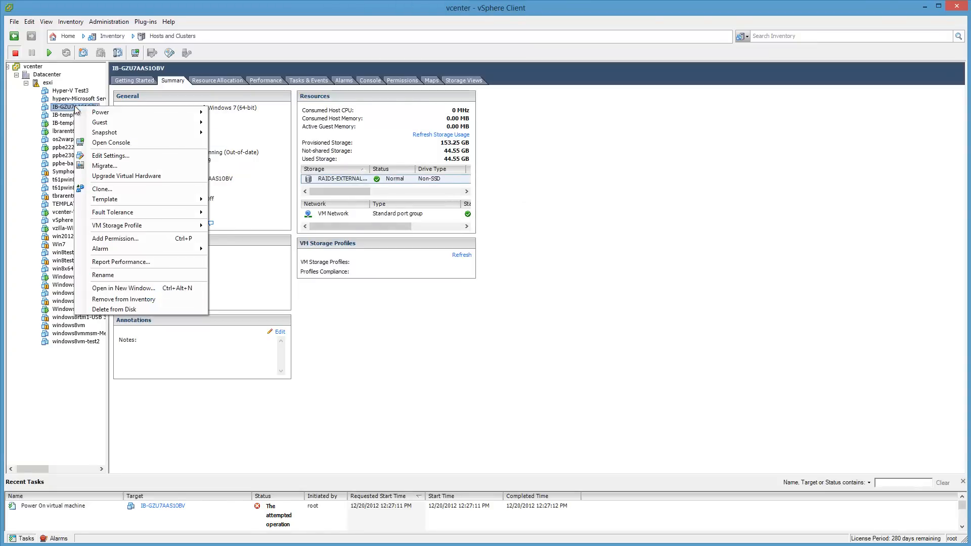
pyautogui.click(110, 186)
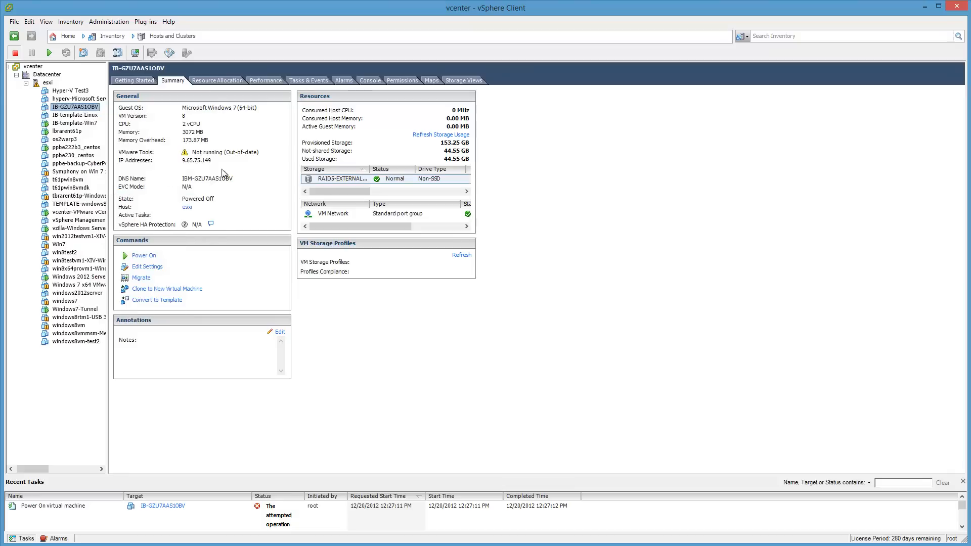
pyautogui.hotkey('ctrl', 'v')
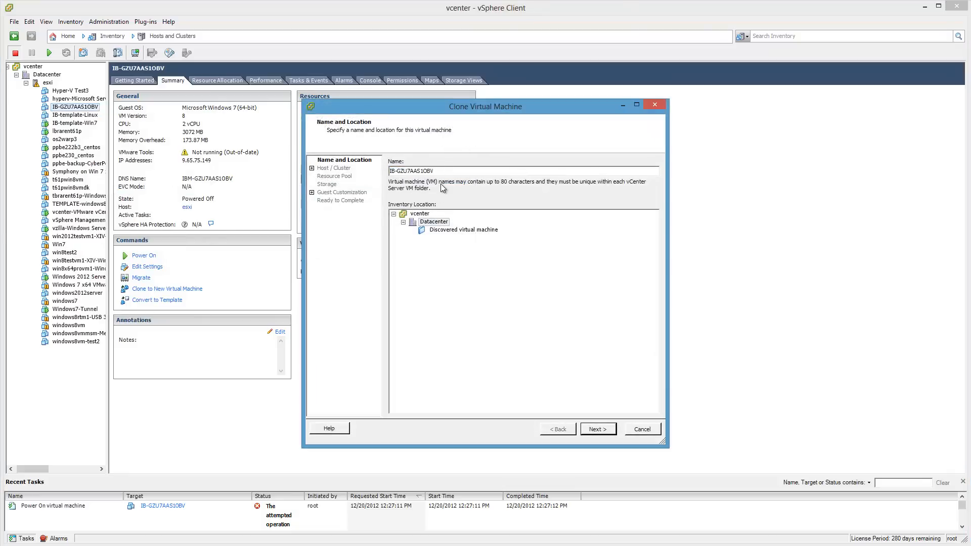
pyautogui.write('-clone')
pyautogui.press('Return')
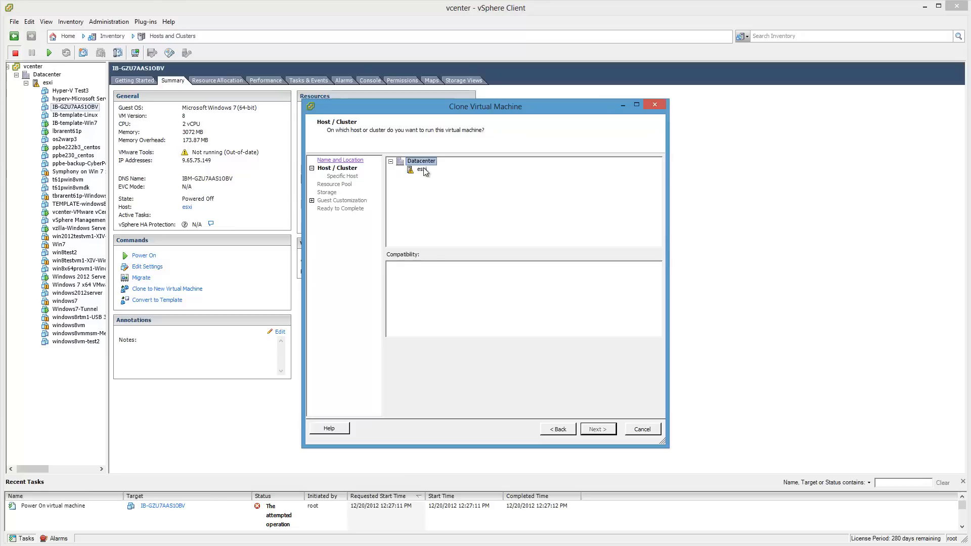
# Step: Place the clone on host esxi and datastore LSI-RAID5 without guest customization, and start the clone task
pyautogui.click(422, 170)
pyautogui.click(609, 427)
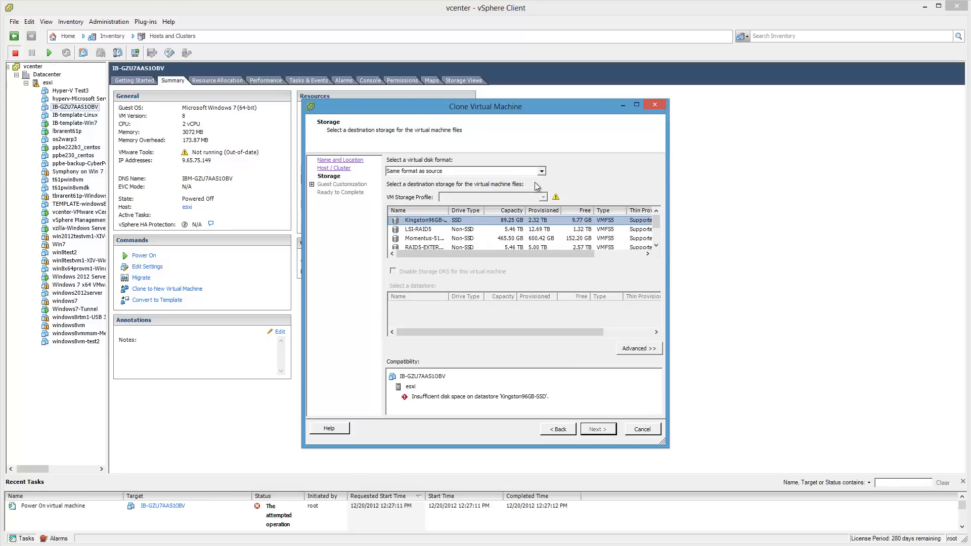
pyautogui.click(427, 230)
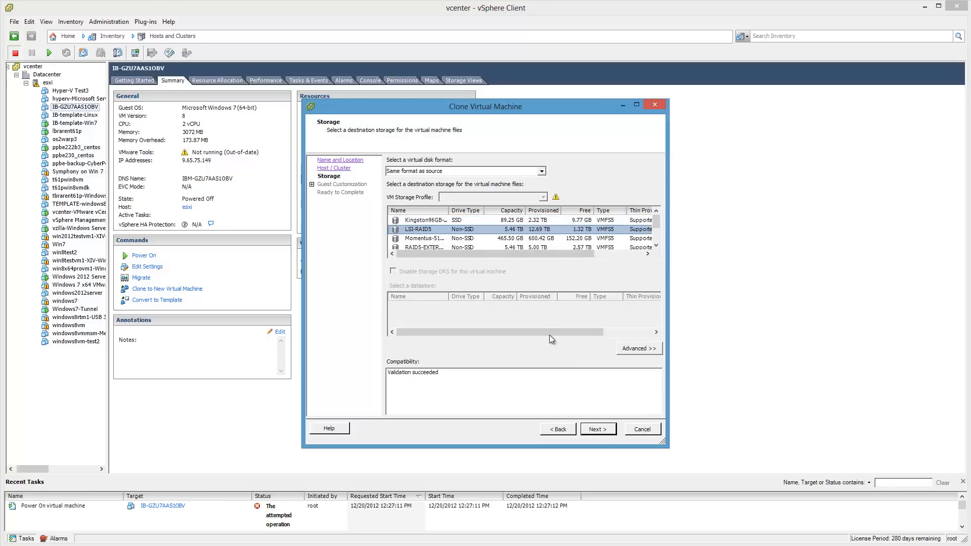
pyautogui.click(597, 431)
pyautogui.click(597, 431)
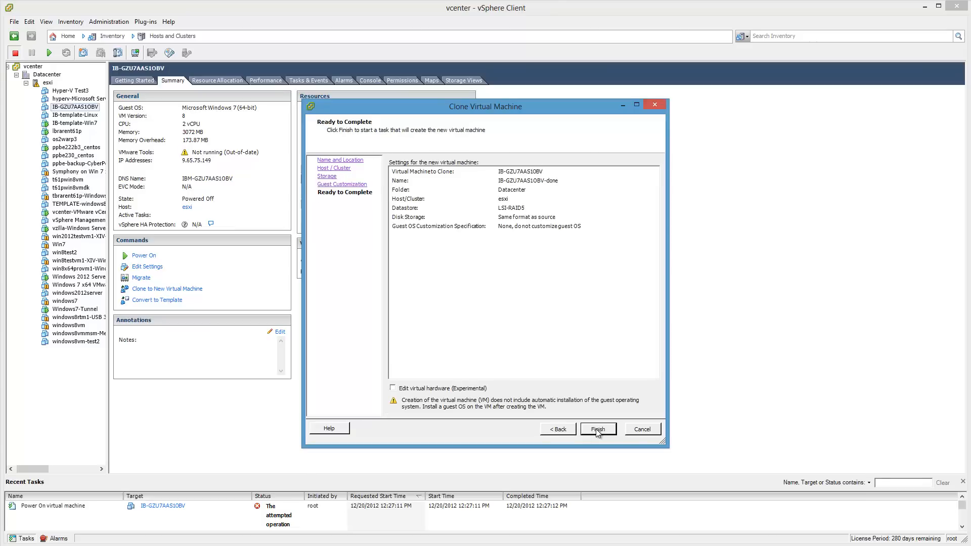
pyautogui.click(597, 429)
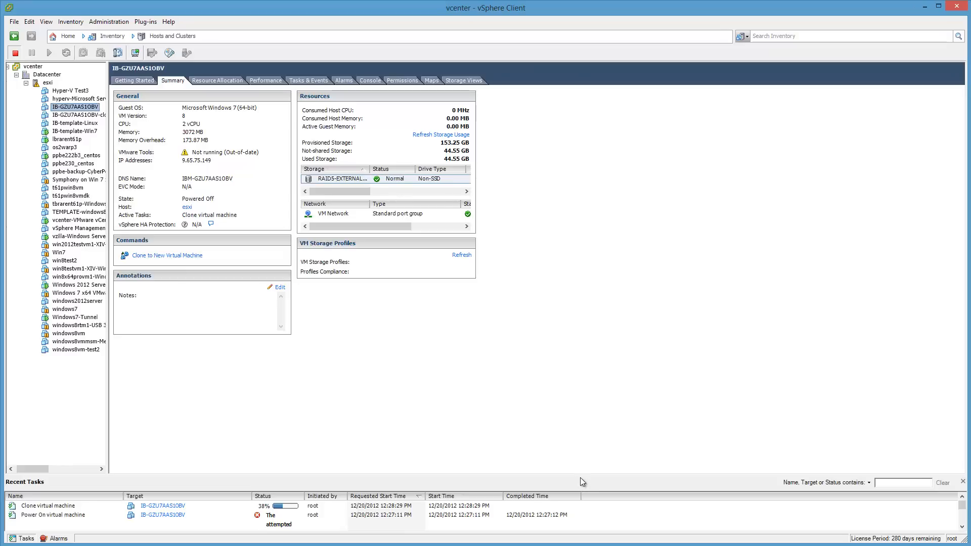
# Step: Enlarge the recent tasks list to show more of the clone and power-on task status
pyautogui.moveTo(582, 475); pyautogui.dragTo(568, 435)
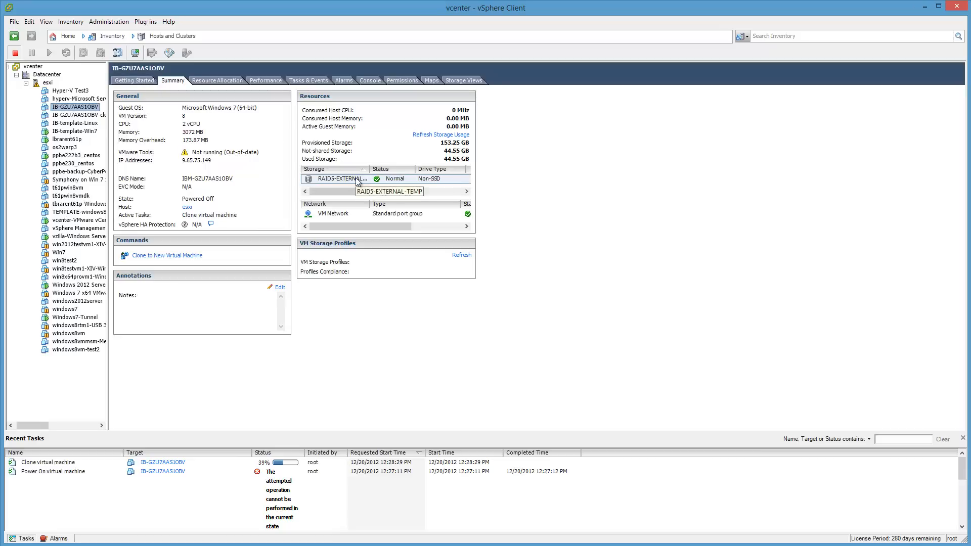
pyautogui.rightClick(85, 110)
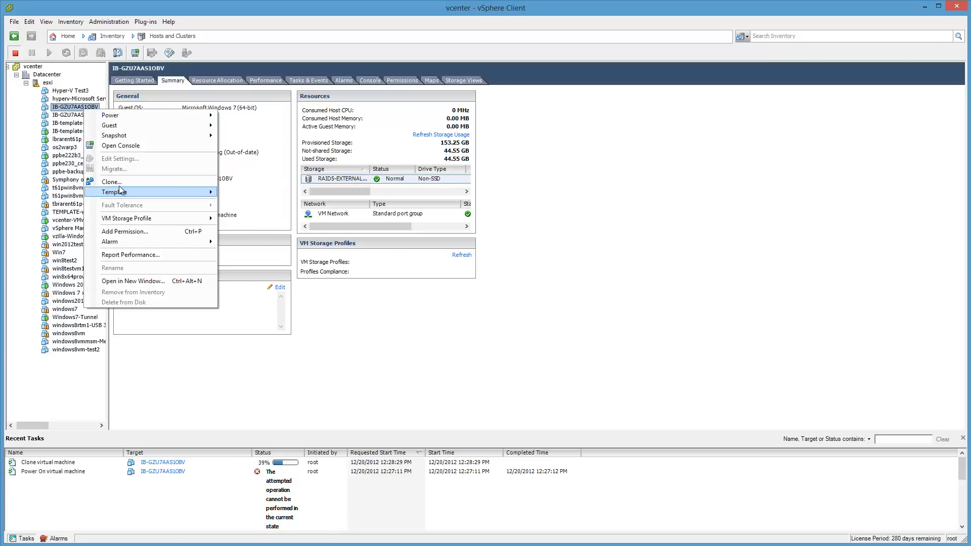
pyautogui.click(440, 338)
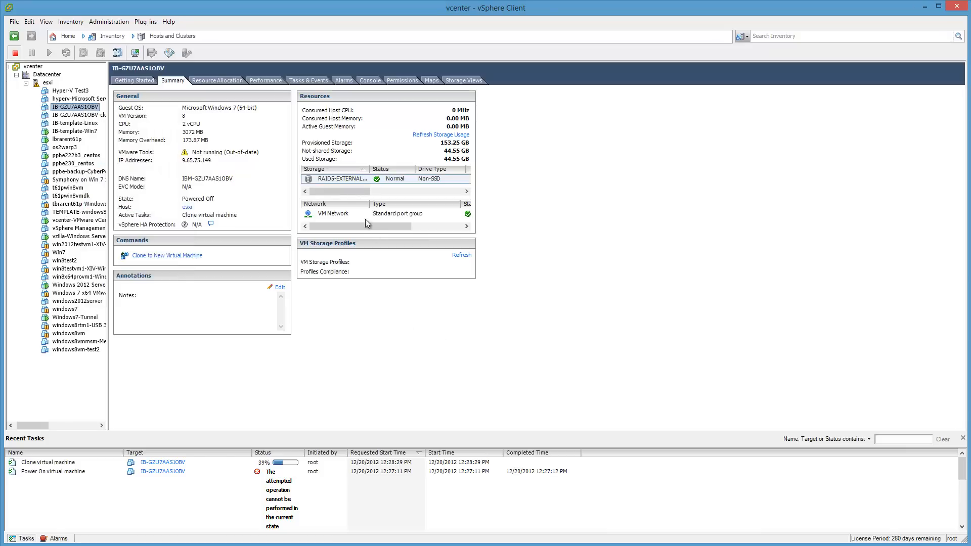
# Step: Browse the RAID5-EXTERNAL-TEMP datastore and open its IB-GZU7AAS1OBV folder
pyautogui.click(347, 180)
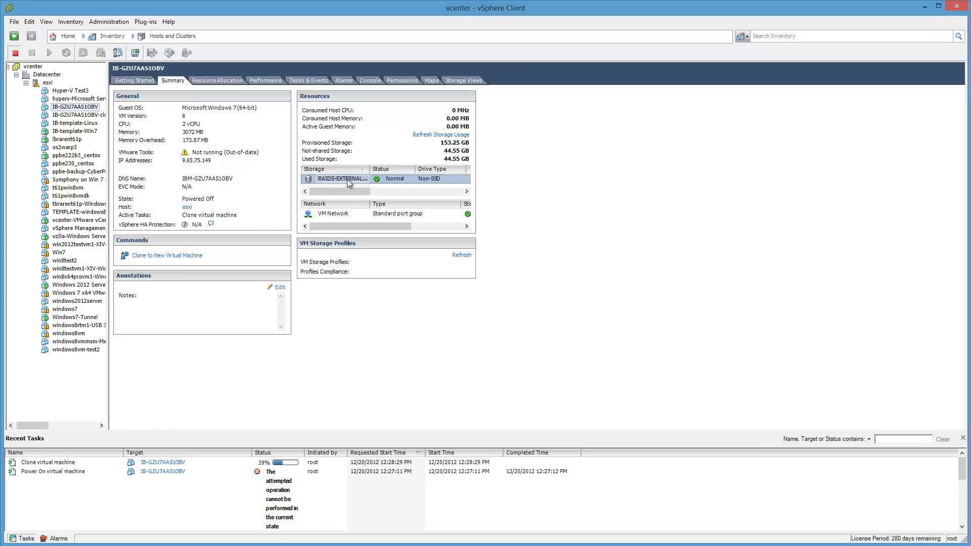
pyautogui.rightClick(347, 179)
pyautogui.click(356, 185)
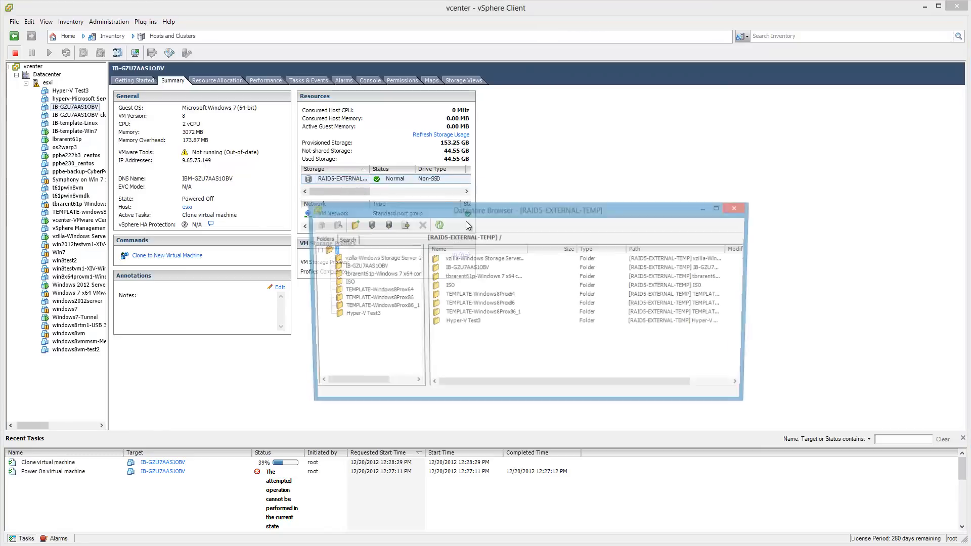
pyautogui.click(464, 268)
pyautogui.doubleClick(464, 268)
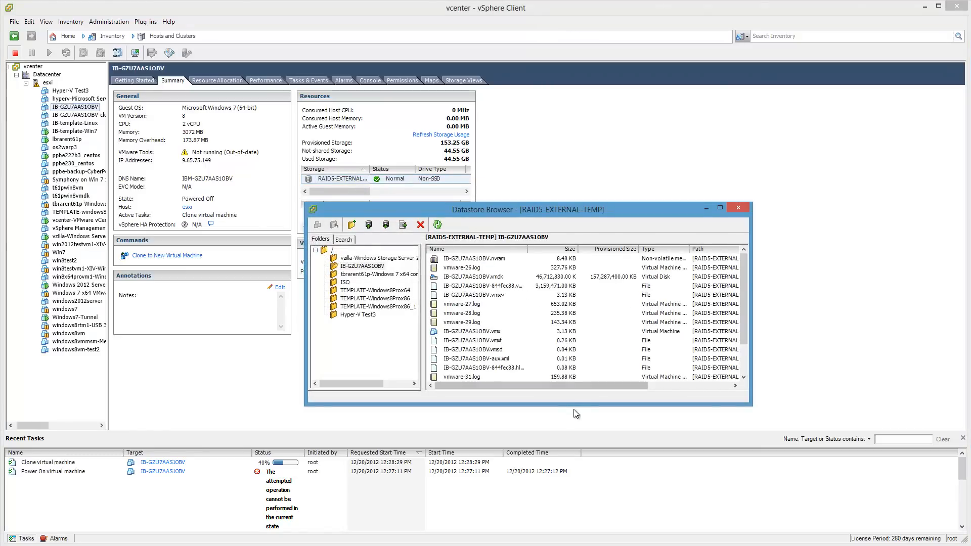
# Step: Enlarge the datastore browser and sort the virtual machine's files by size, largest first
pyautogui.moveTo(748, 404); pyautogui.dragTo(871, 501)
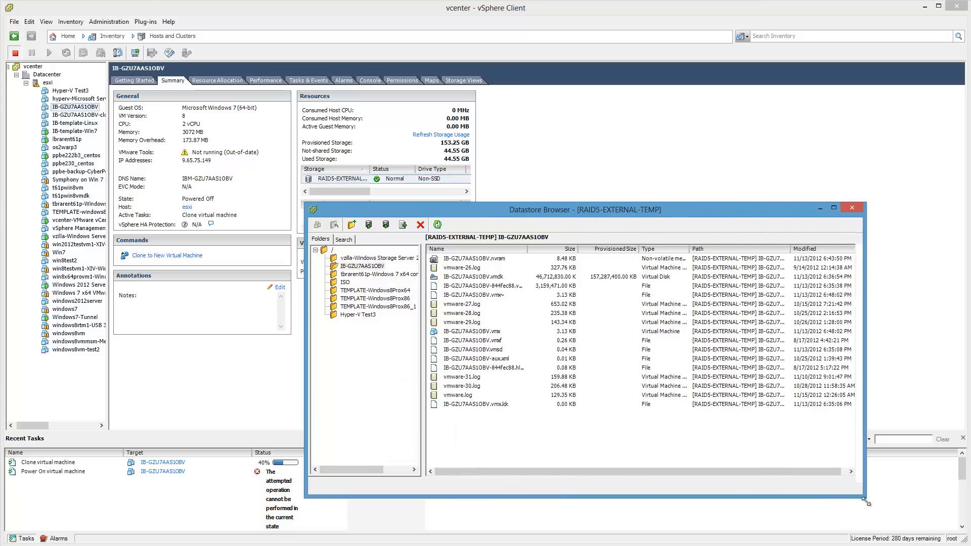
pyautogui.click(542, 248)
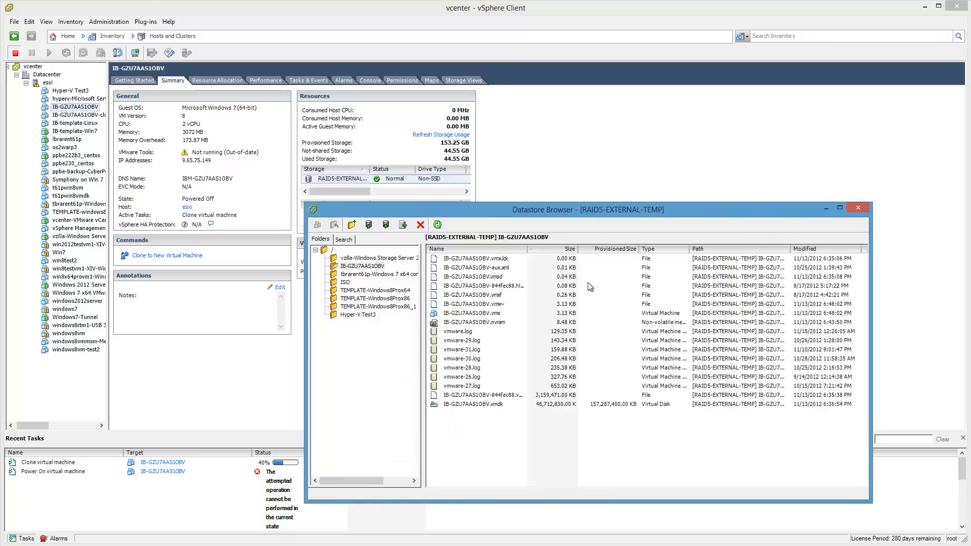
pyautogui.click(559, 249)
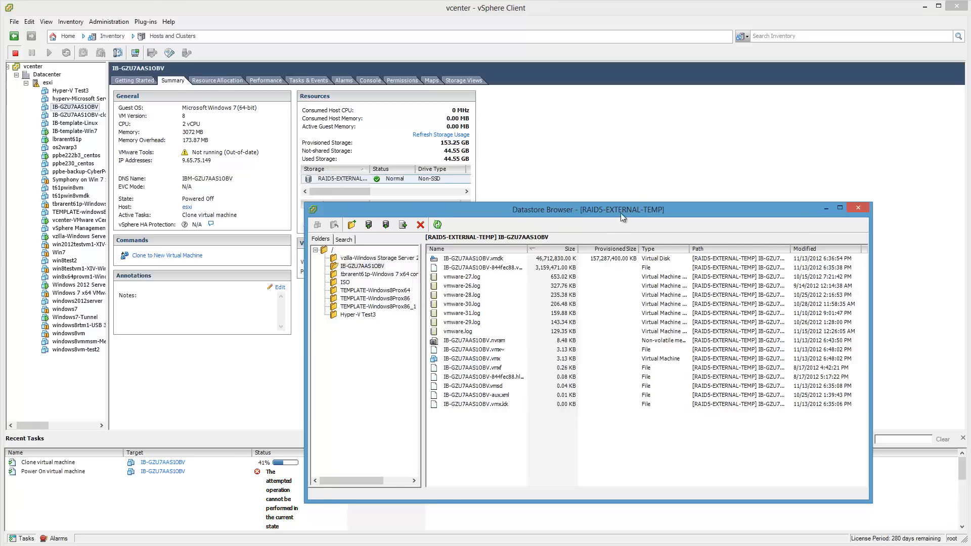
# Step: Move the datastore browser clear of the task list, refresh it, and return to the datastore's root folder
pyautogui.moveTo(621, 213); pyautogui.dragTo(694, 65)
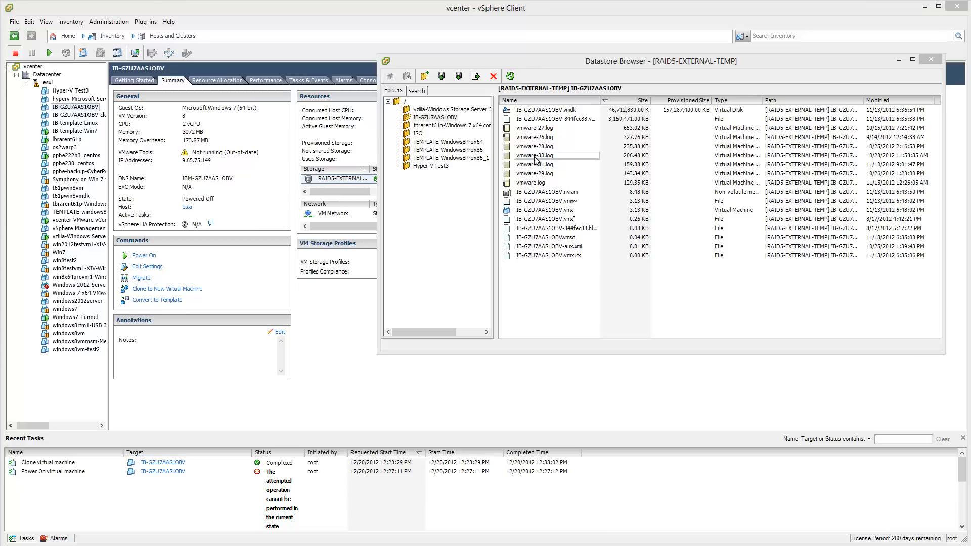
pyautogui.click(511, 77)
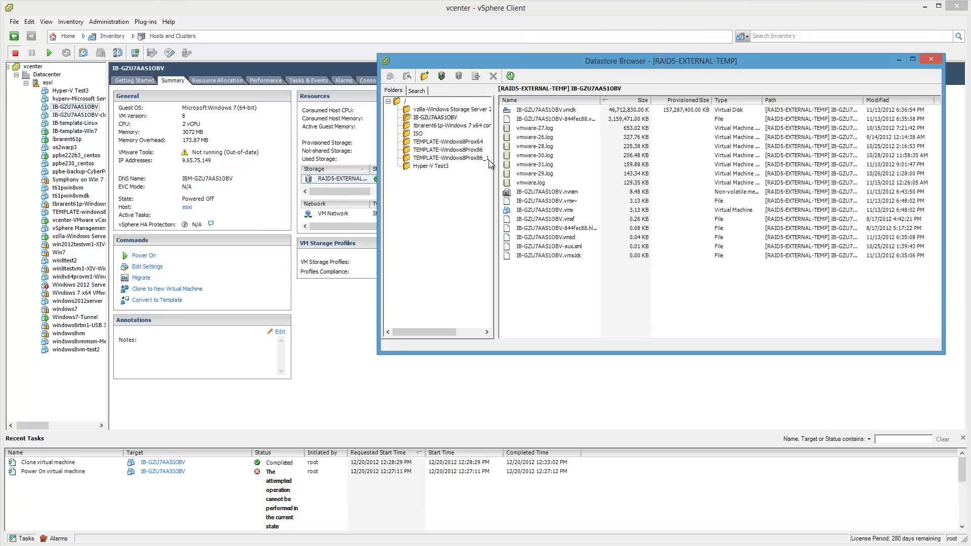
pyautogui.click(405, 101)
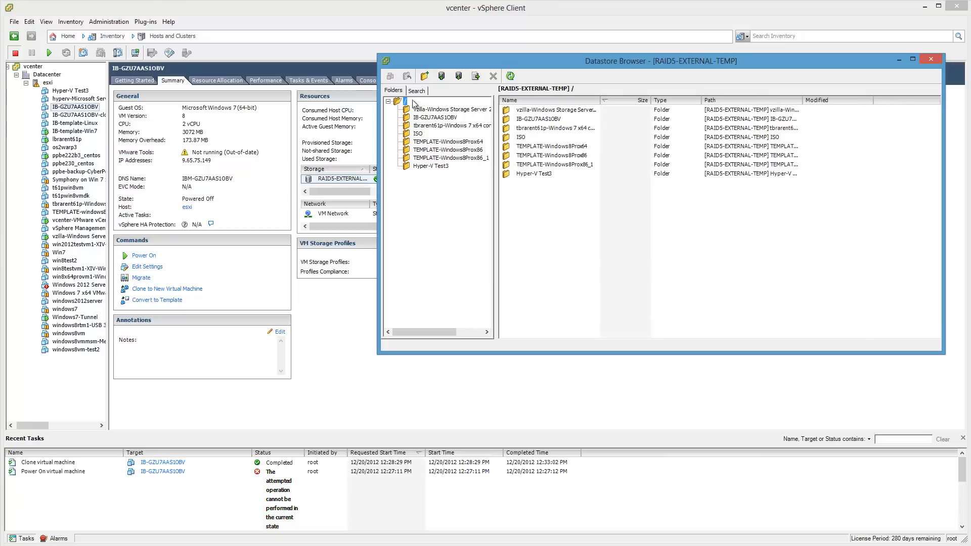
# Step: Refresh and close the RAID5-EXTERNAL-TEMP datastore browser, and browse the LSI-RAID5 datastore that holds IB-GZU7AAS1OBV-clone
pyautogui.click(509, 76)
pyautogui.click(930, 59)
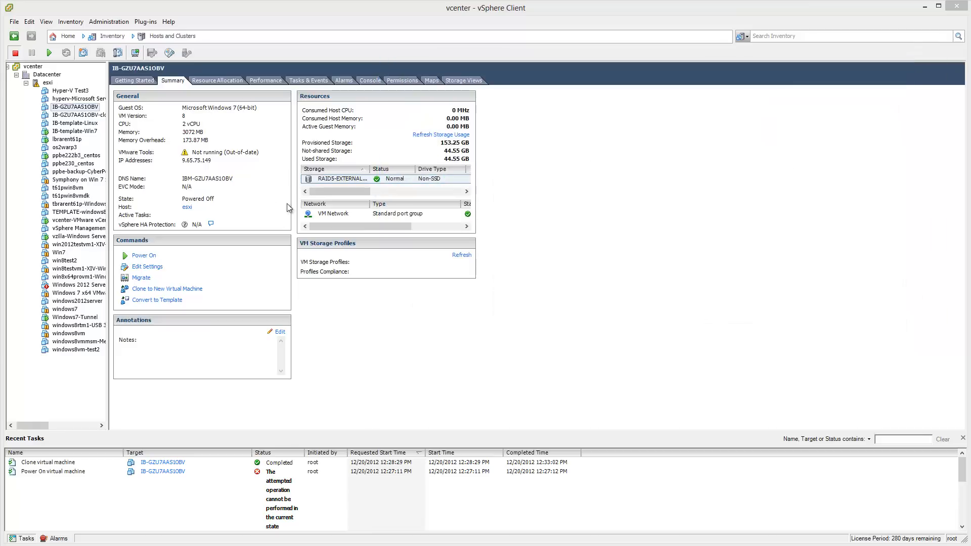
pyautogui.click(68, 115)
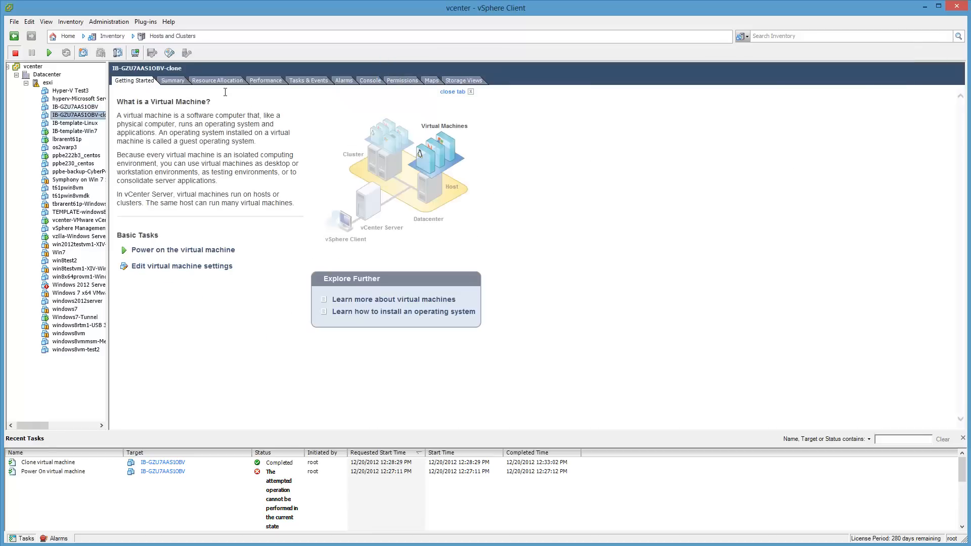
pyautogui.click(173, 81)
pyautogui.rightClick(337, 181)
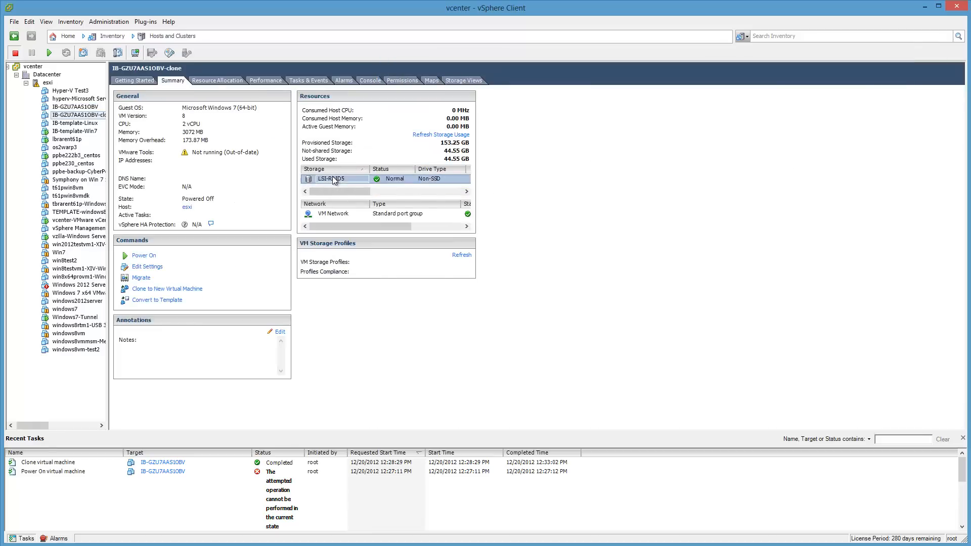
pyautogui.click(349, 183)
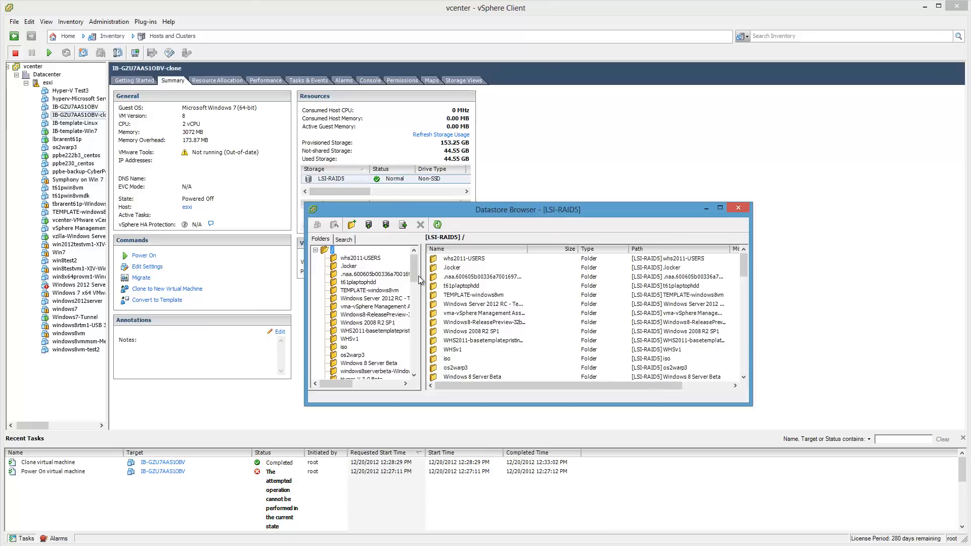
# Step: Sort the datastore's contents by name to examine the files in the IB-GZU7AAS1OBV-clone folder, and close the datastore browser
pyautogui.click(465, 249)
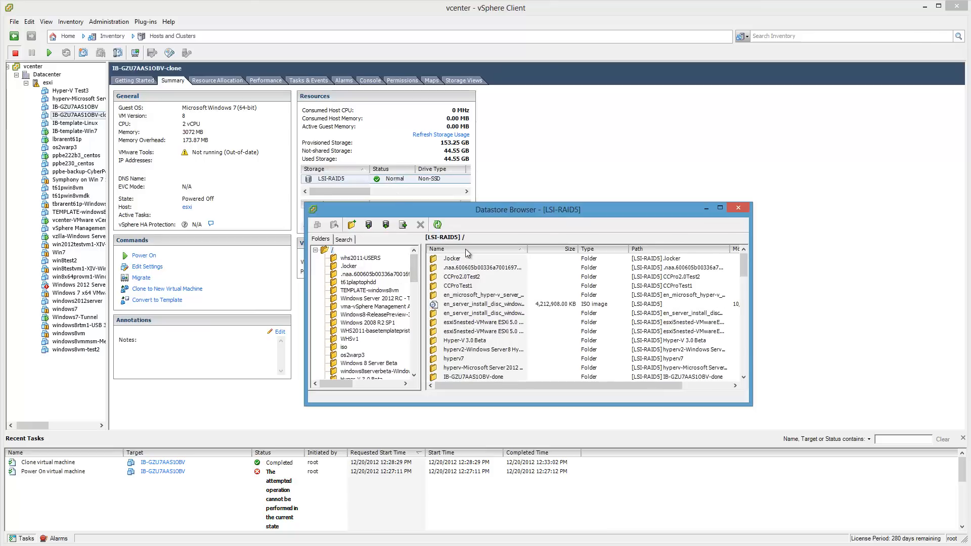
pyautogui.click(465, 249)
pyautogui.scroll(-1, 473, 354)
pyautogui.doubleClick(473, 368)
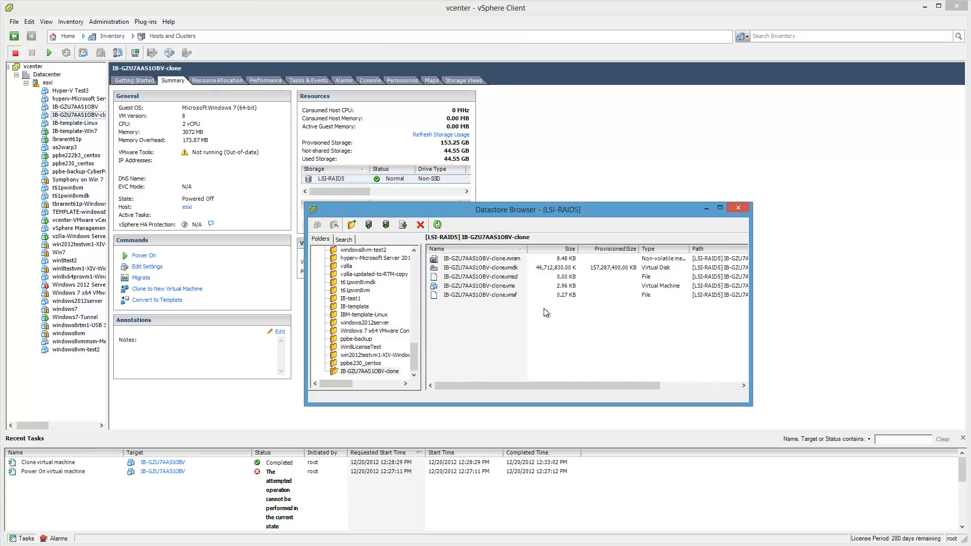
pyautogui.click(738, 207)
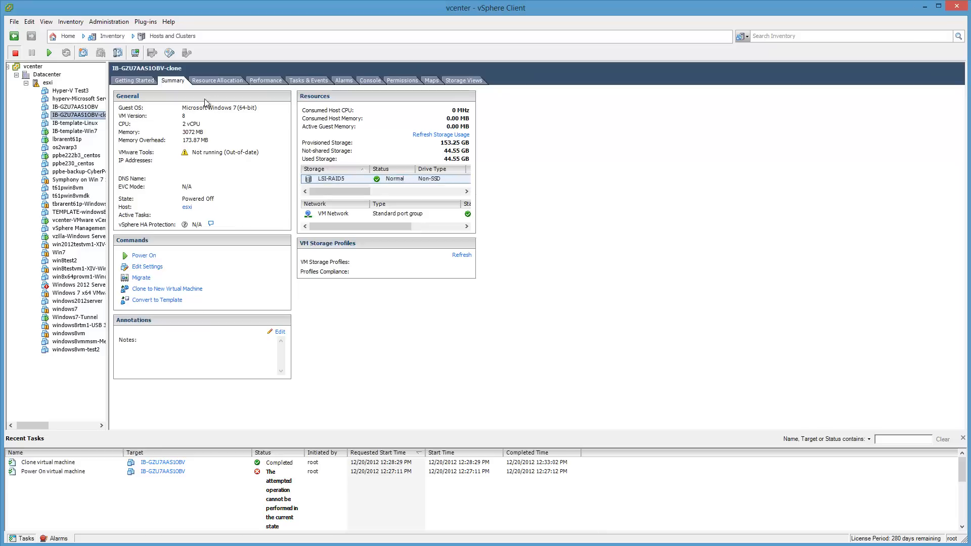
# Step: Power on IB-GZU7AAS1OBV-clone while viewing its console, and give the console input focus
pyautogui.click(369, 81)
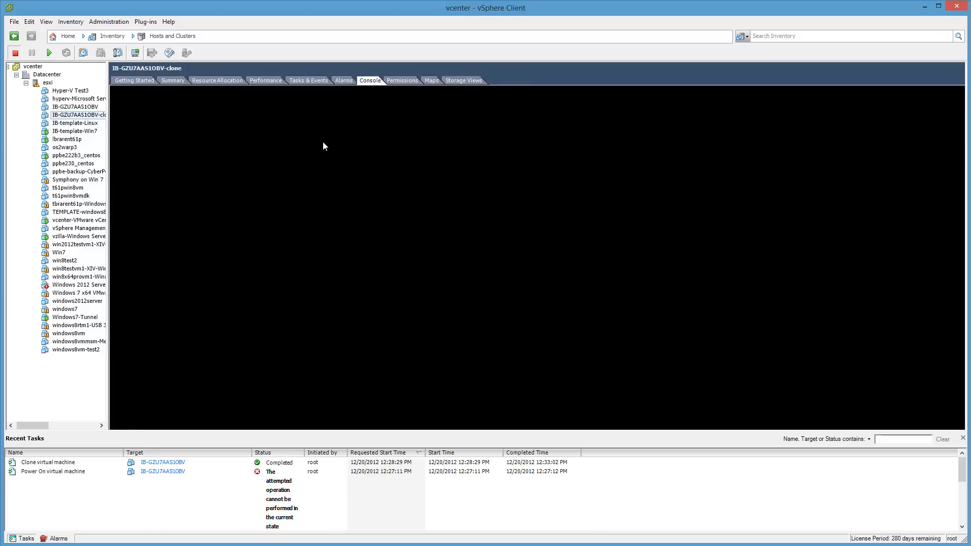
pyautogui.click(49, 53)
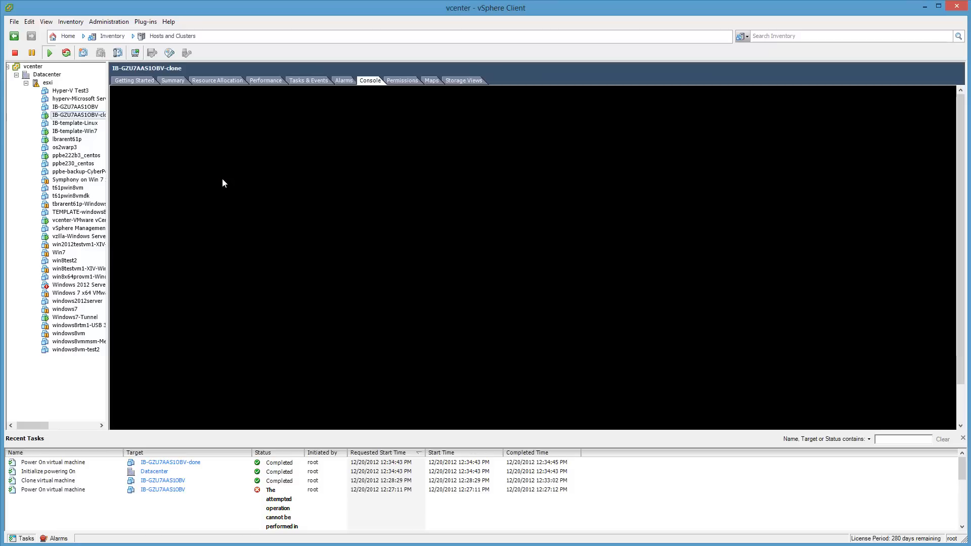
pyautogui.rightClick(89, 118)
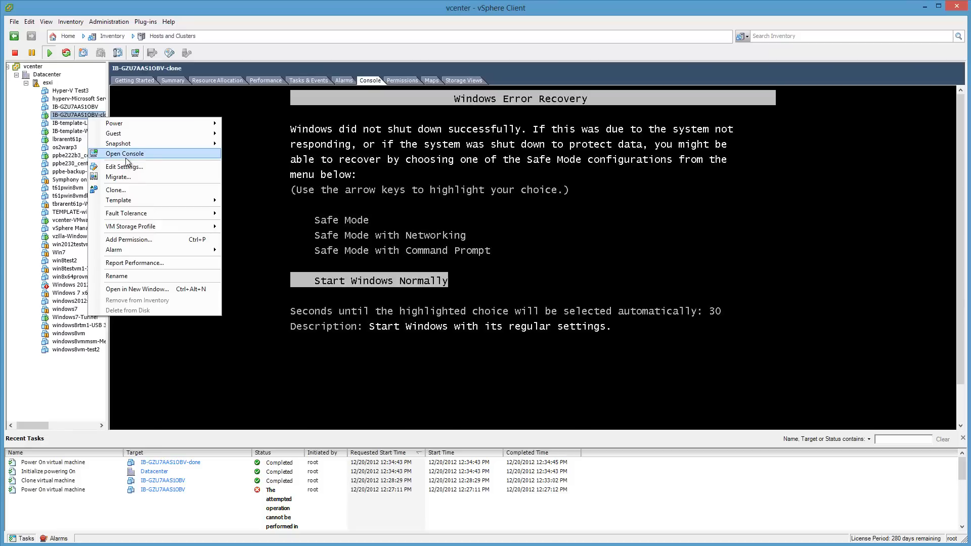
pyautogui.click(423, 189)
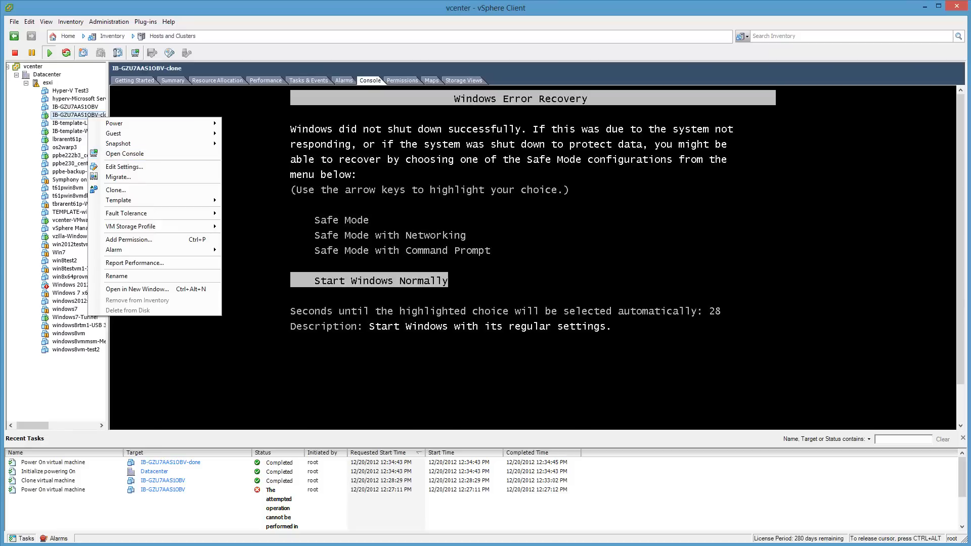